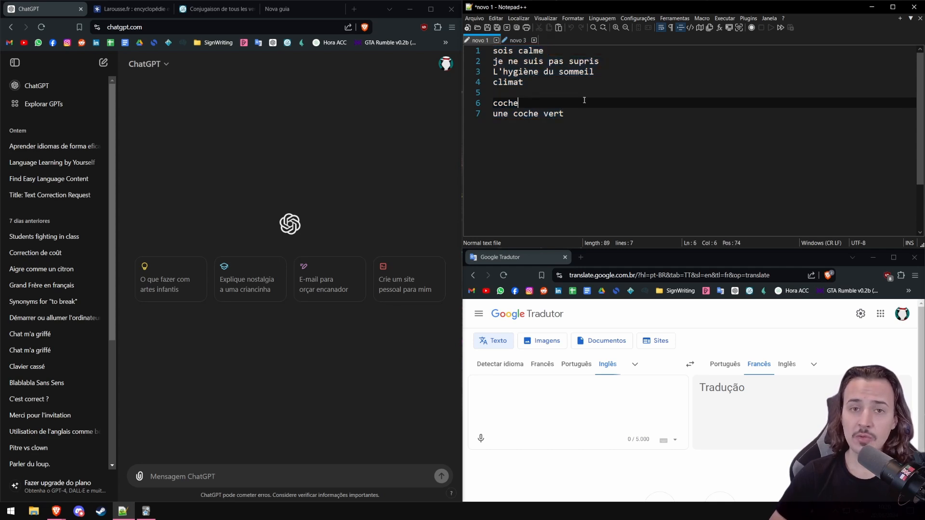
- Ask ChatGPT "L'hygiène du sommeil est important pour la santé." followed on a new line by "Is my sentence correct?"
click(571, 95)
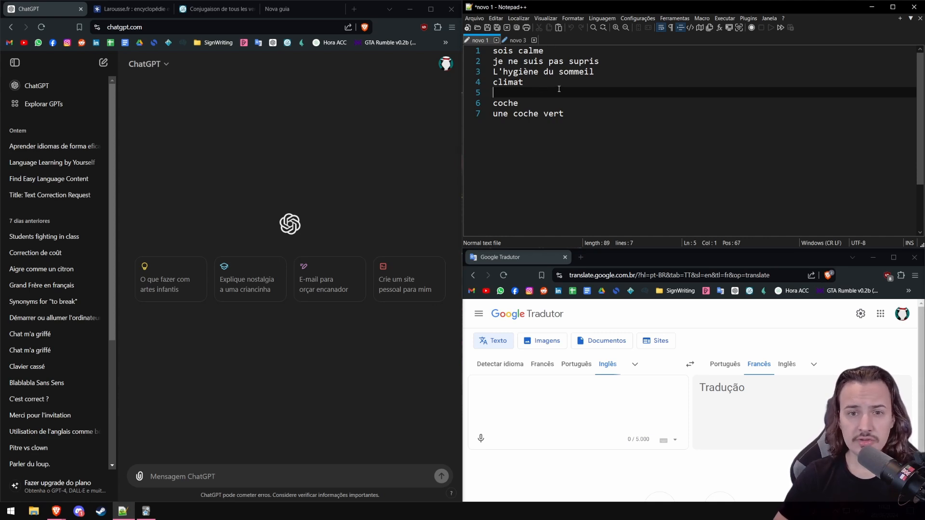
drag(601, 72, 493, 75)
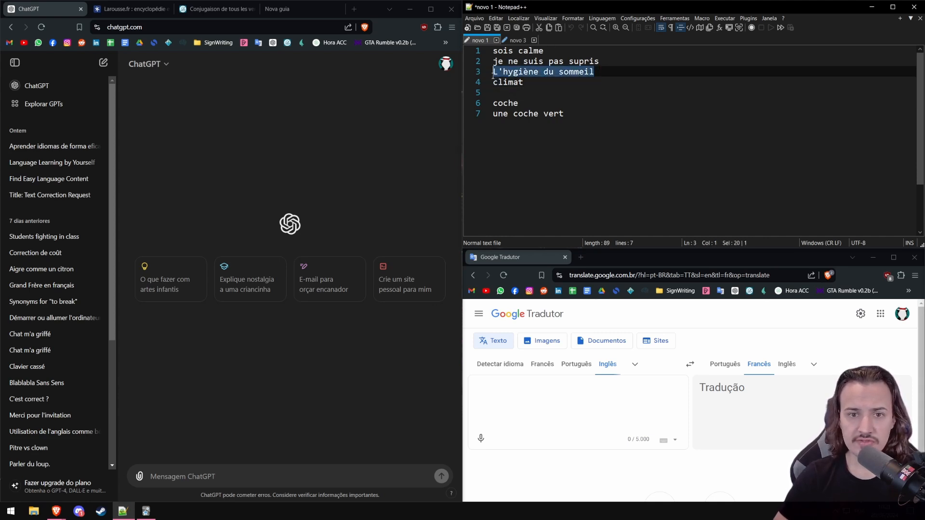
click(505, 94)
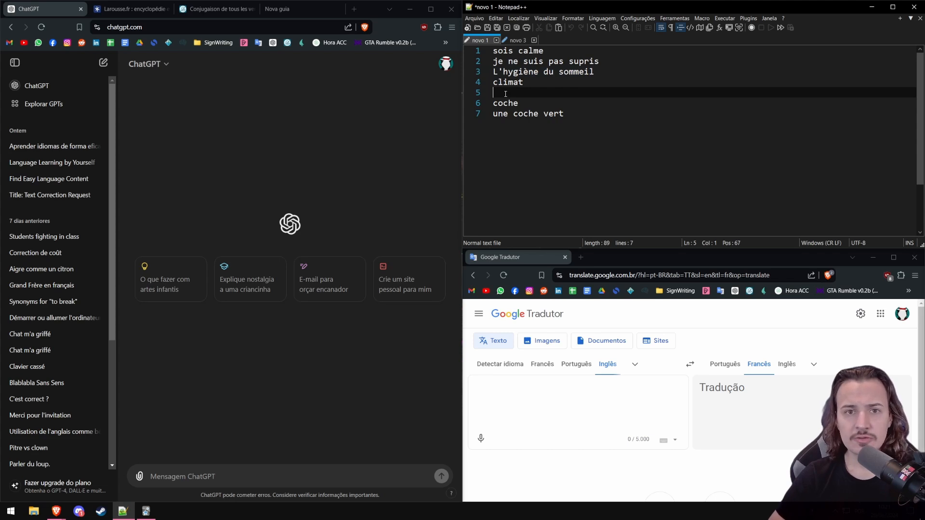
click(250, 467)
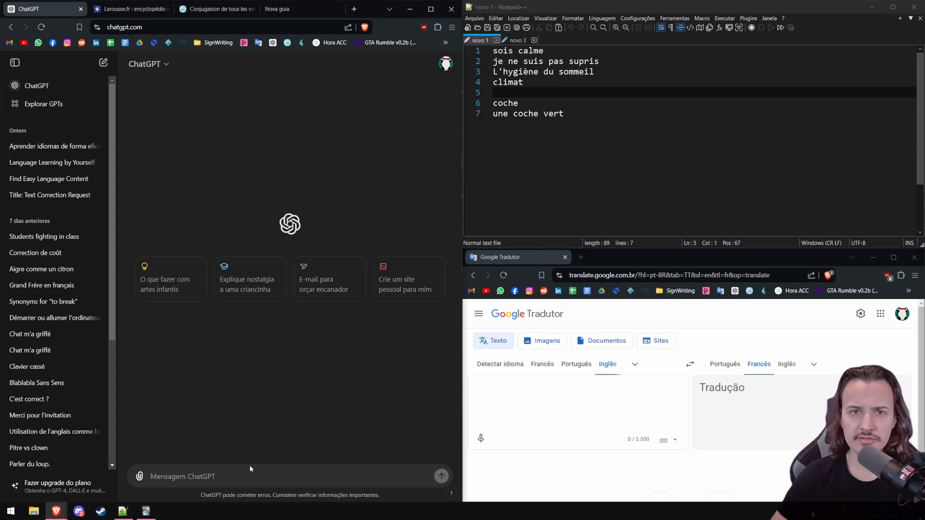
text(L)
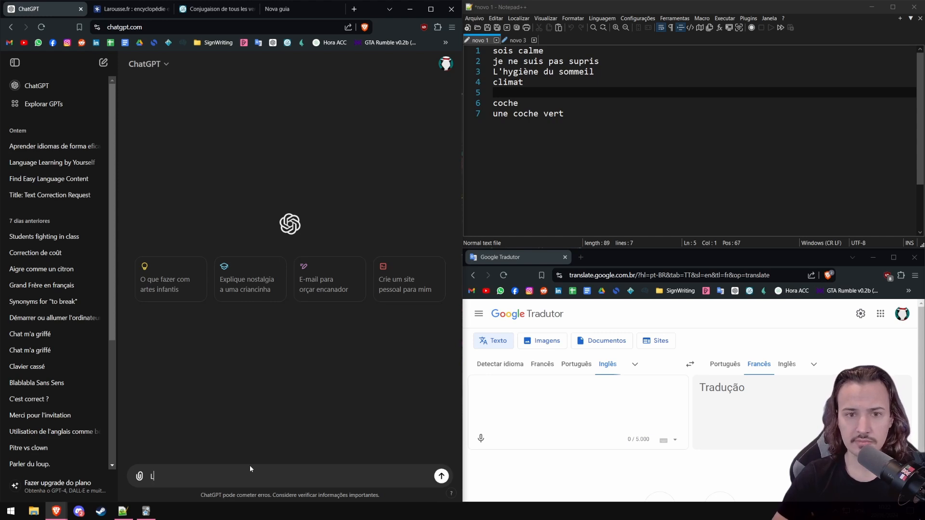
text('hygiène du sommeil est important pour la santé.)
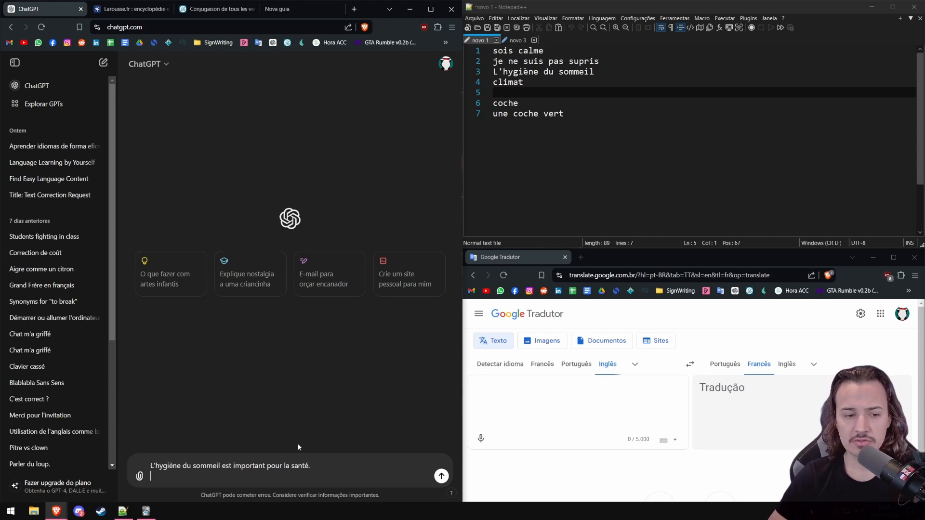
text(Is my sentence correct?)
key(Return)
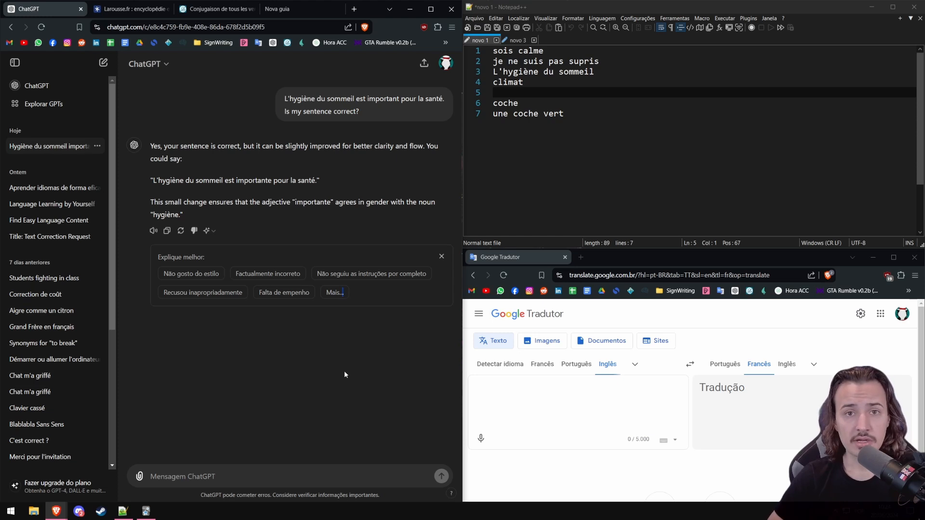
- Submit the same French sentence in a new chat with the question "Cette phrase est correcte ?"
drag(186, 181, 153, 180)
click(226, 213)
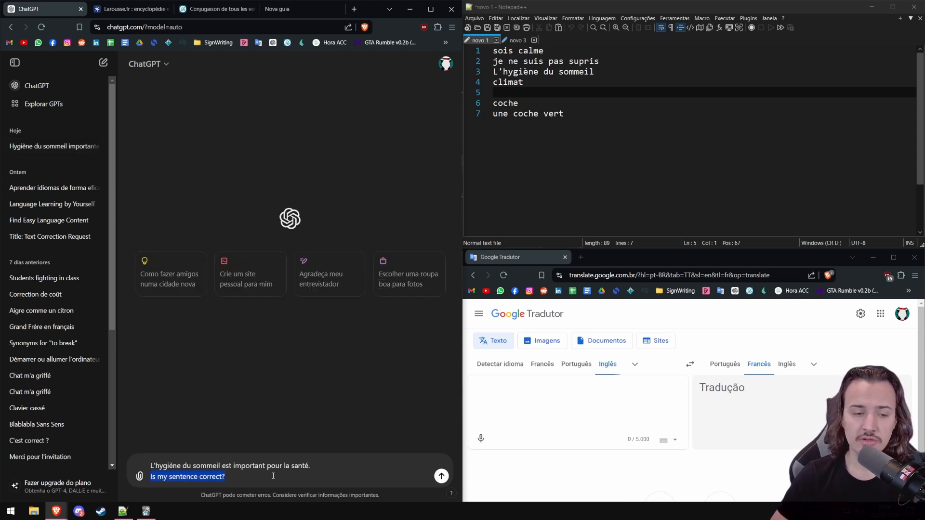
text(Cette phrase est correcte ?)
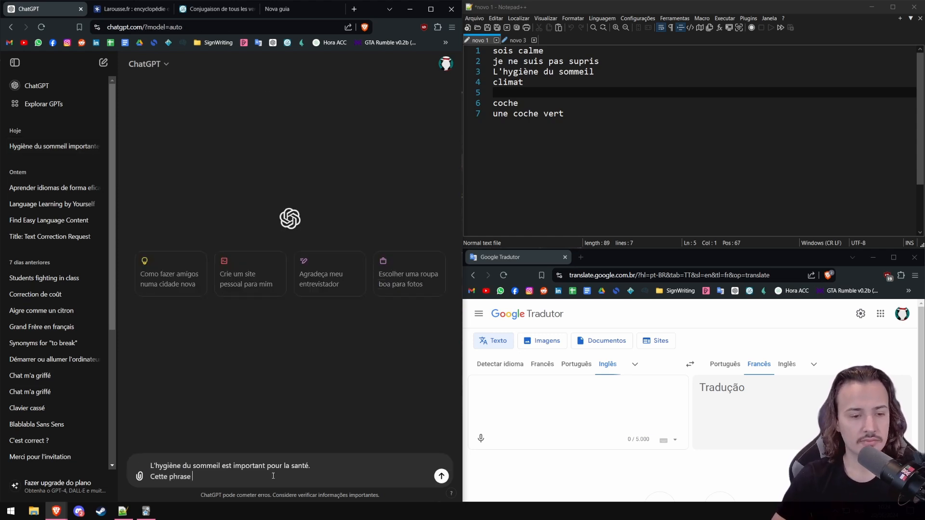
key(Return)
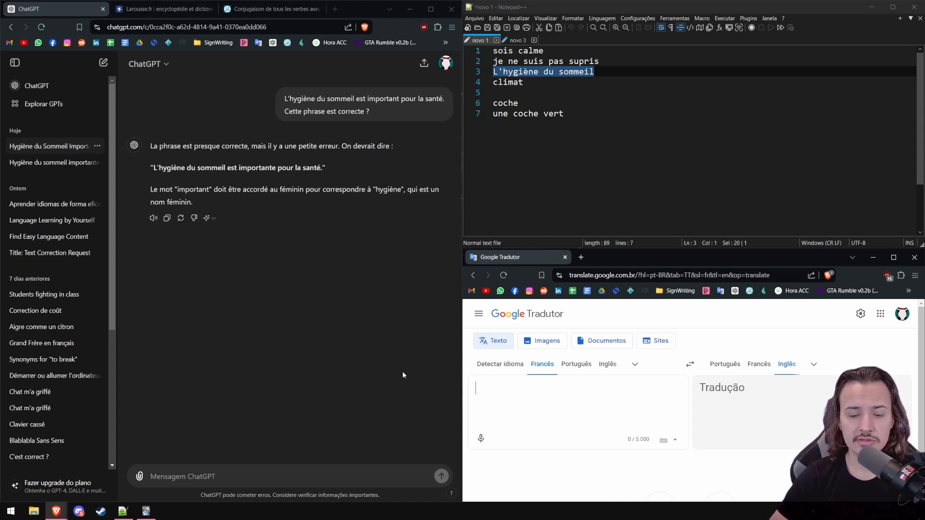
- Translate "L'hygiène du sommeil" from French to English in Google Translate and copy the French phrase
text(L'hygiène du sommeil)
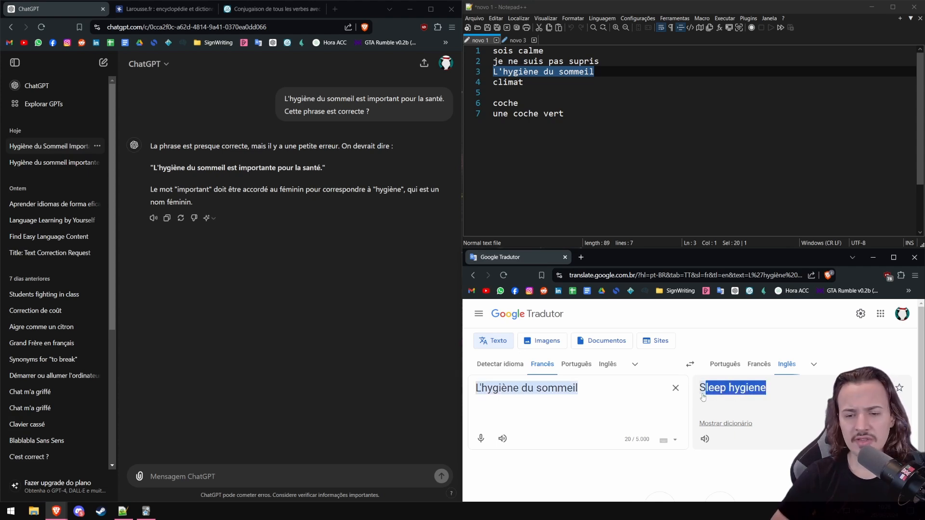
drag(585, 392, 443, 389)
key(ctrl+c)
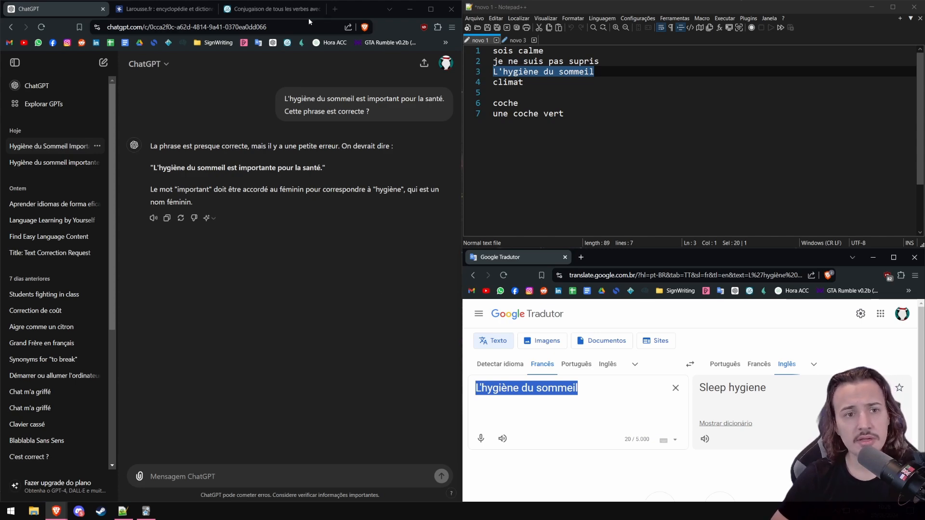
- Search the web for "L'hygiène du sommeil wikipedia" in a new browser tab and open the French Wikipedia article
key(ctrl+t)
key(ctrl+v)
text(wikipedia)
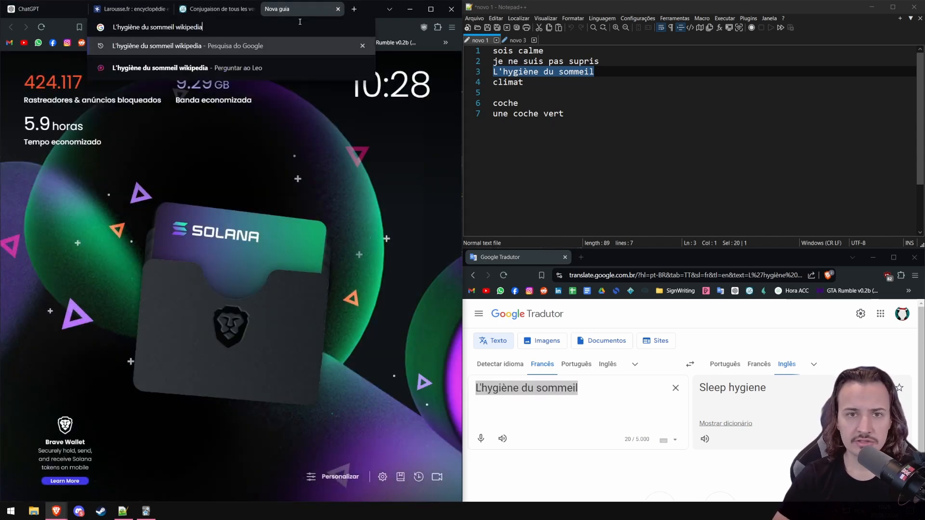
key(Return)
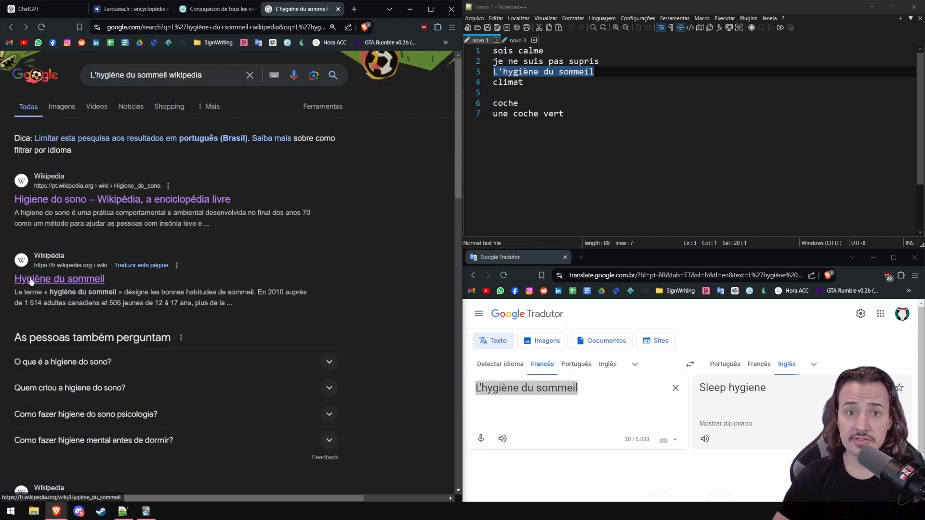
click(71, 286)
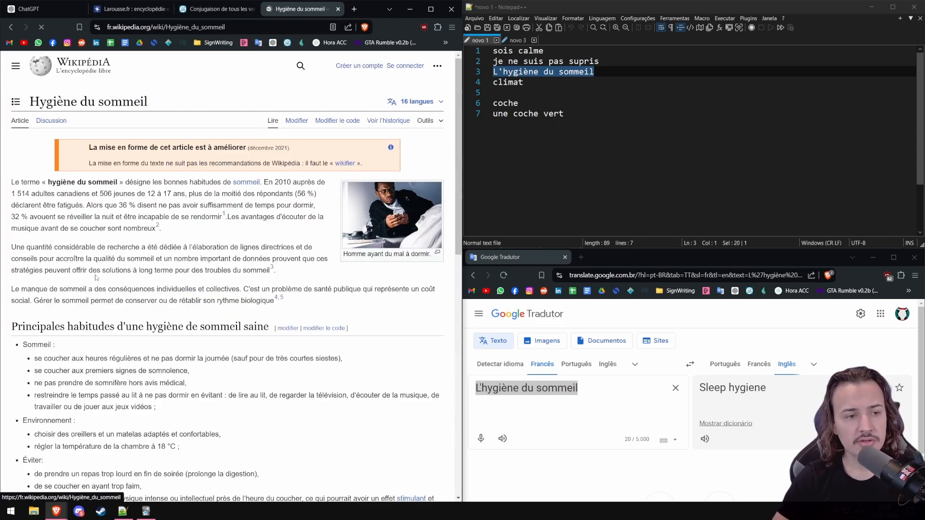
- Switch the Wikipedia article to its English version and examine the title
click(419, 102)
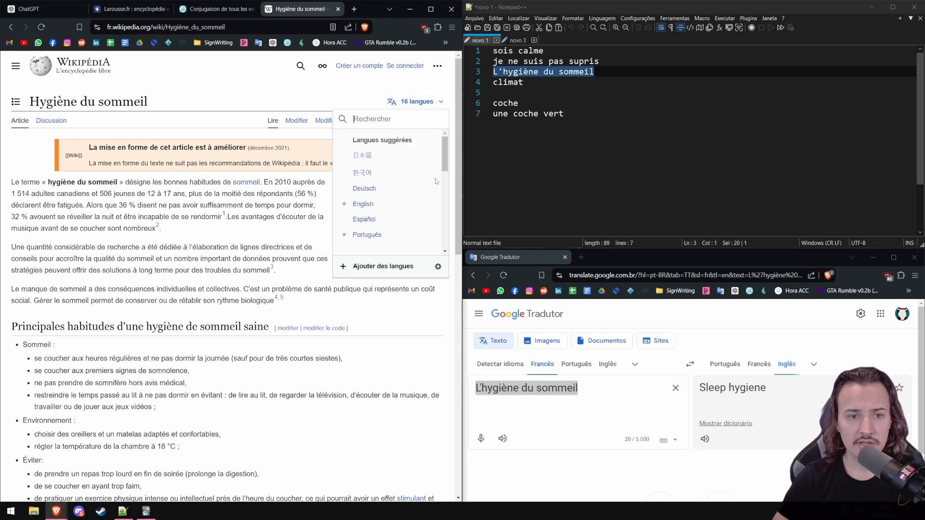
click(379, 205)
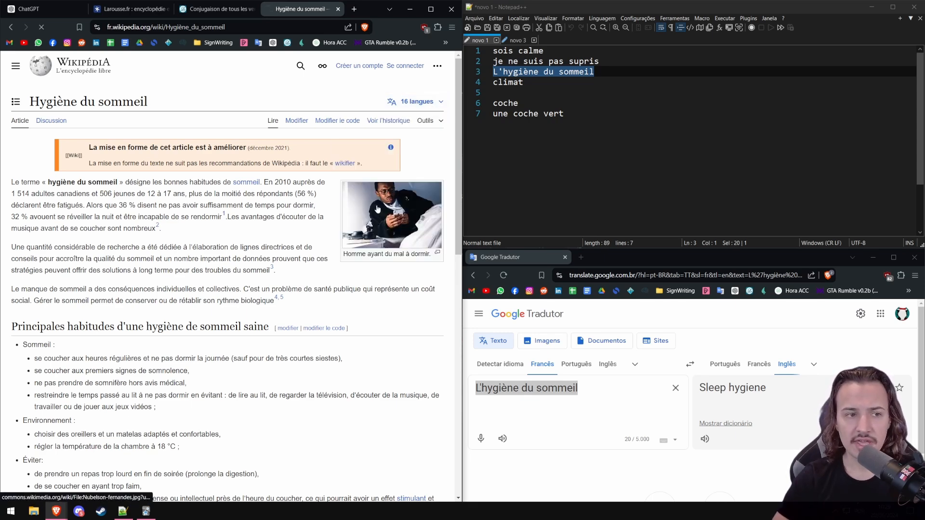
drag(114, 99, 28, 102)
click(154, 126)
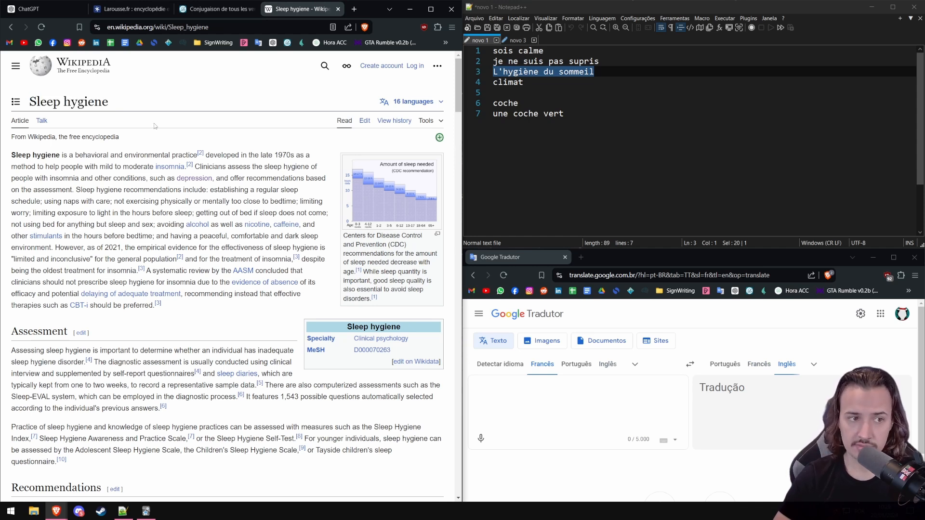
- Copy "L'hygiène du sommeil" from the Notepad++ notes and search Google Images for it in a new browser tab
right_click(554, 73)
click(579, 88)
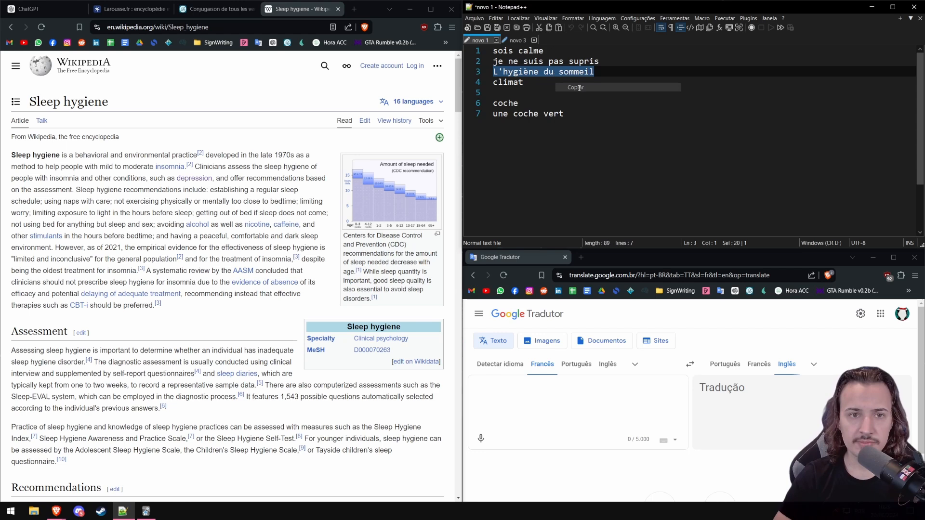
click(354, 9)
text(L'hygiène du sommeil)
key(Return)
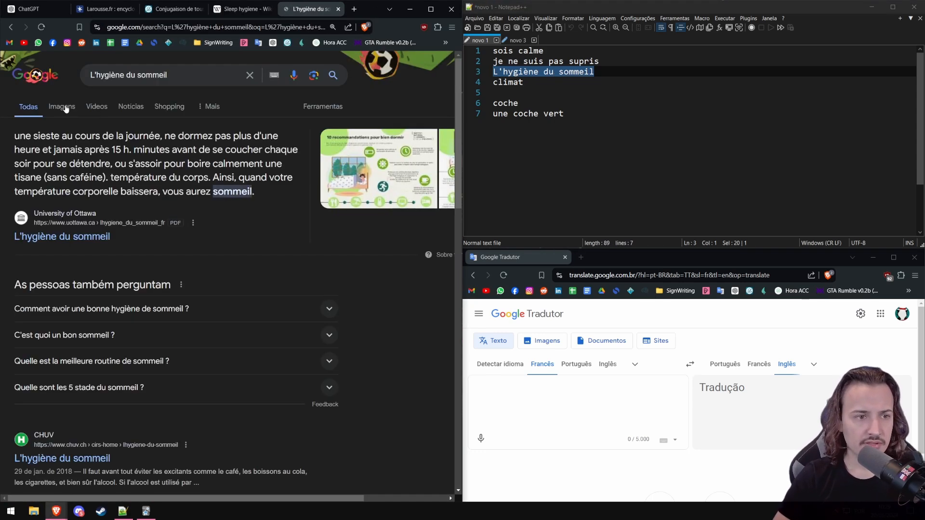
click(63, 106)
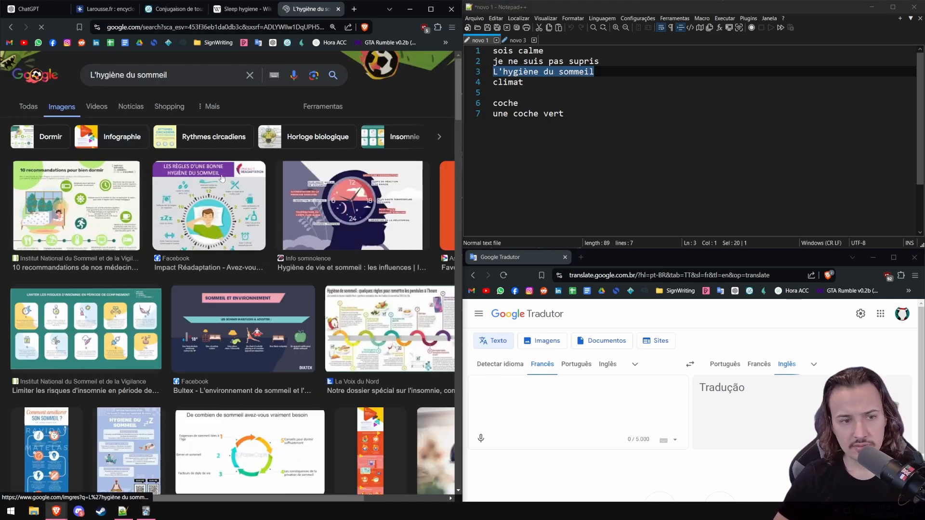
- Preview several of the image results for the phrase, including the head-with-clock illustration
click(222, 179)
click(245, 308)
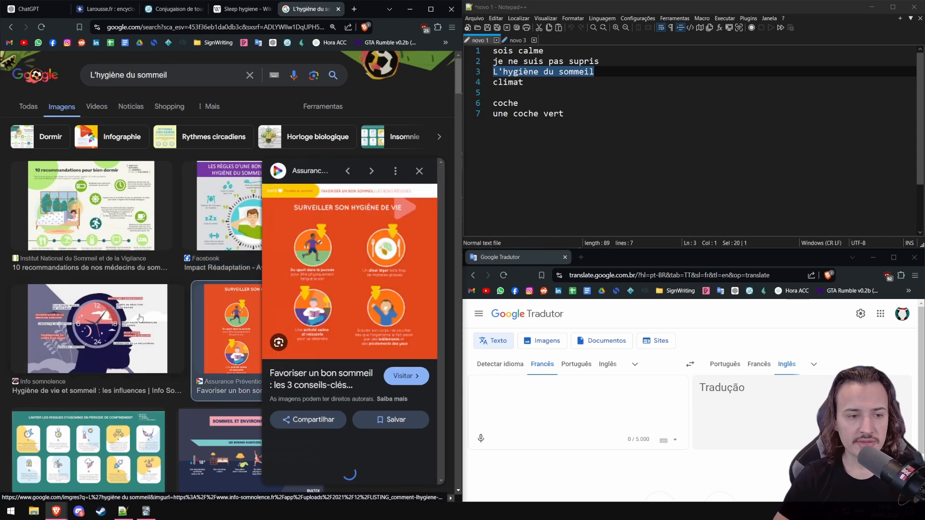
click(138, 318)
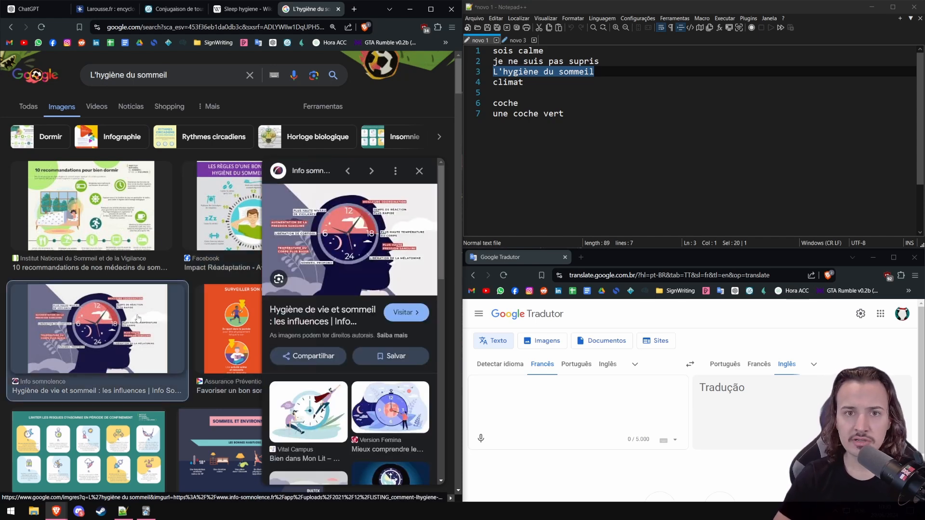
middle_click(138, 318)
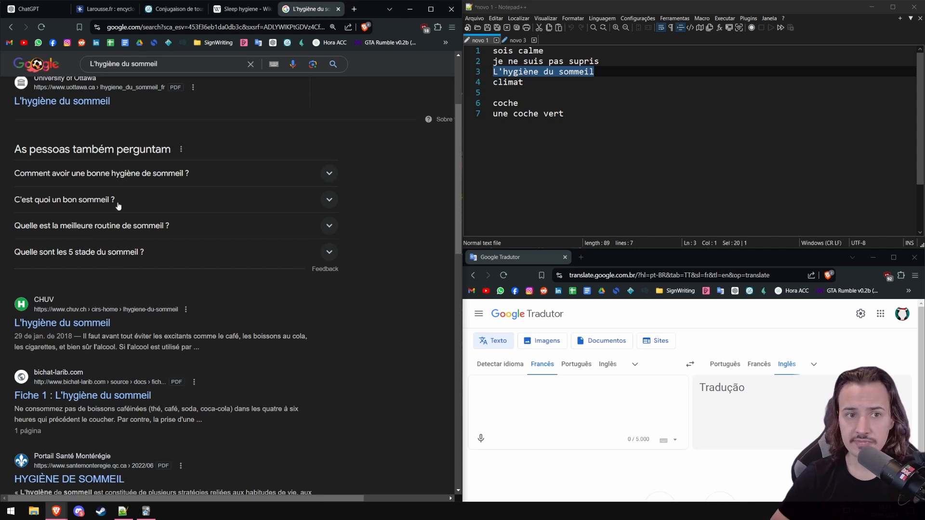
- Return to the ChatGPT conversation and ask ""L'hygiène du sommeil" it's a natural expression for french people?"
click(29, 8)
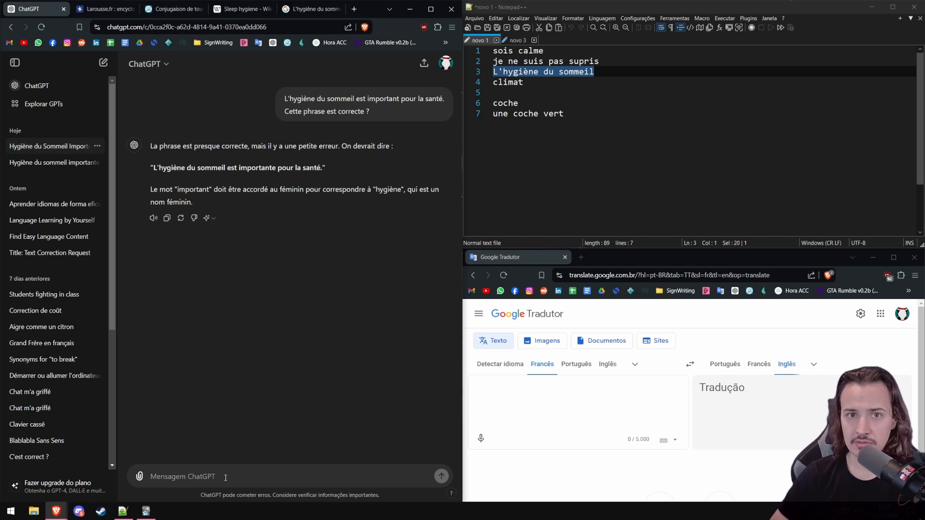
text(L'hygiène du sommeil)
key(Home)
text(")
key(End)
text(" it's a natural expression for french peop)
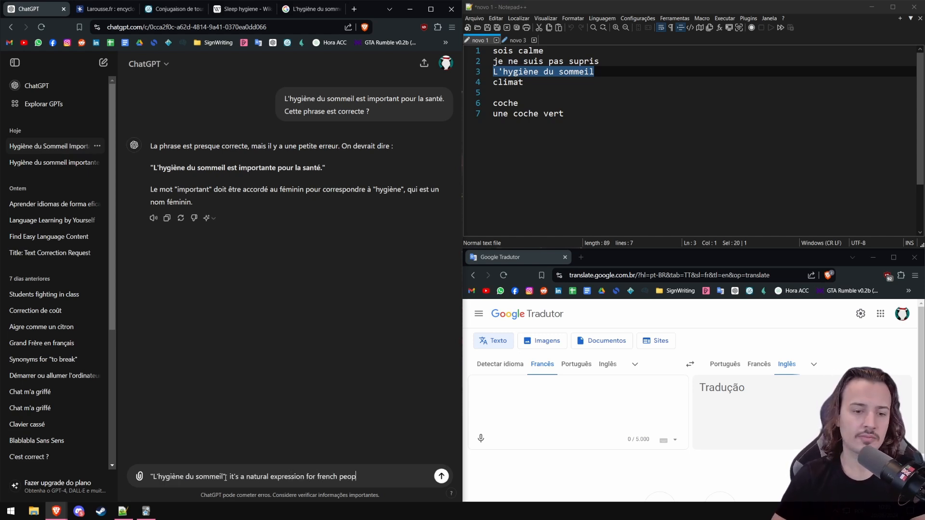
text(le?)
key(Return)
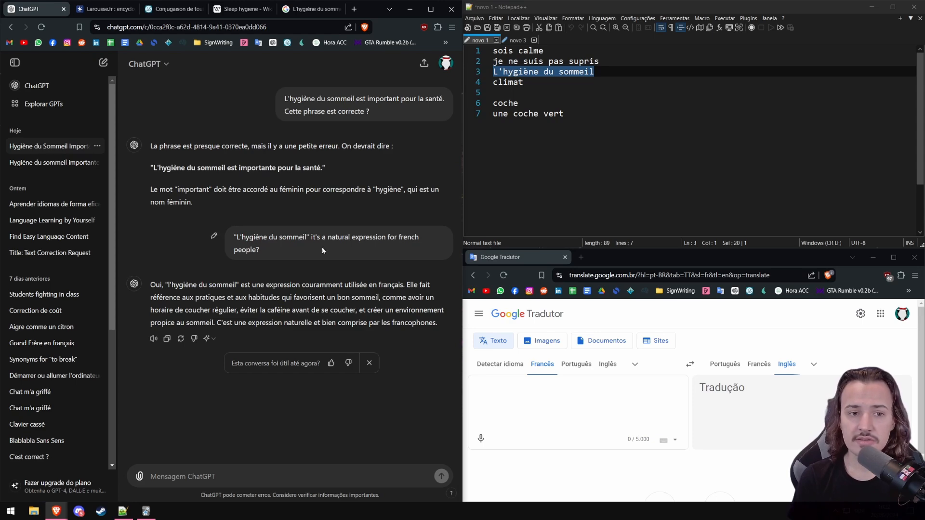
drag(322, 167, 153, 167)
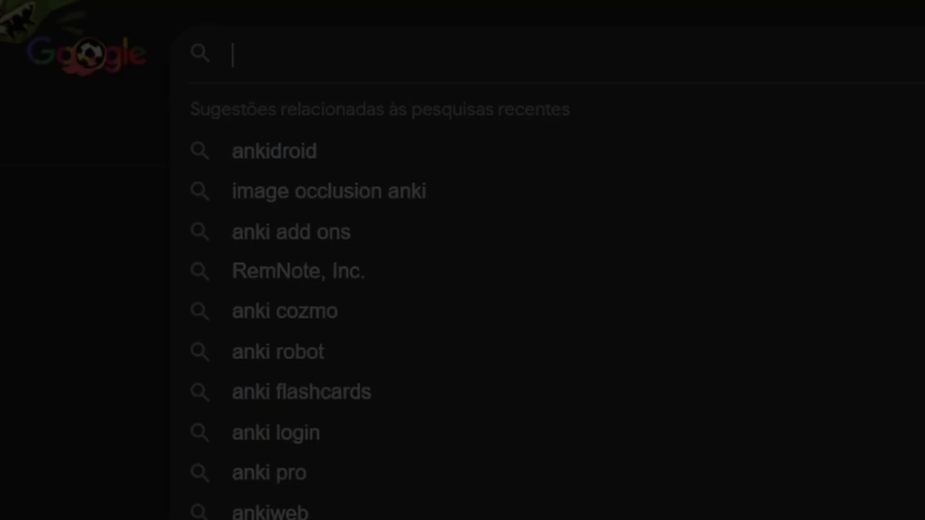
- Enter "omg how to use anki?????" as the Google search query
text(omg)
text(to )
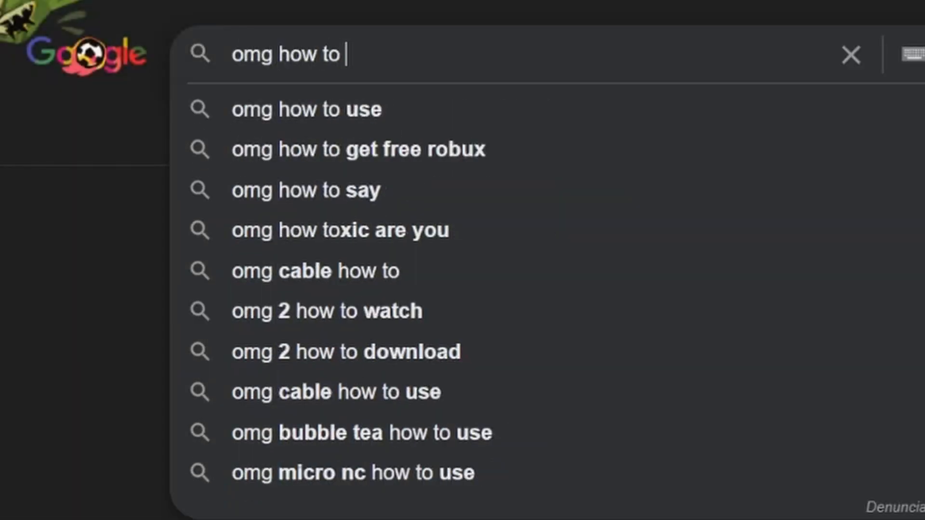
text(use anki?????)
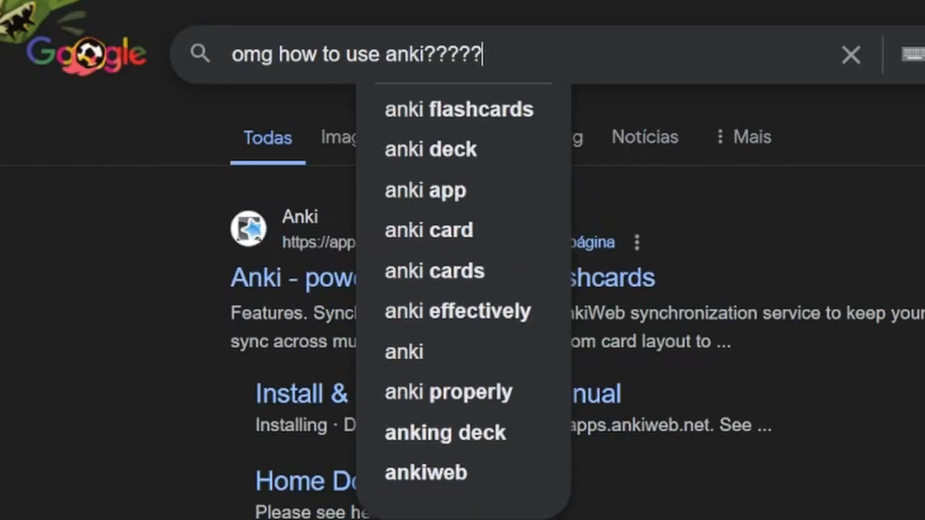